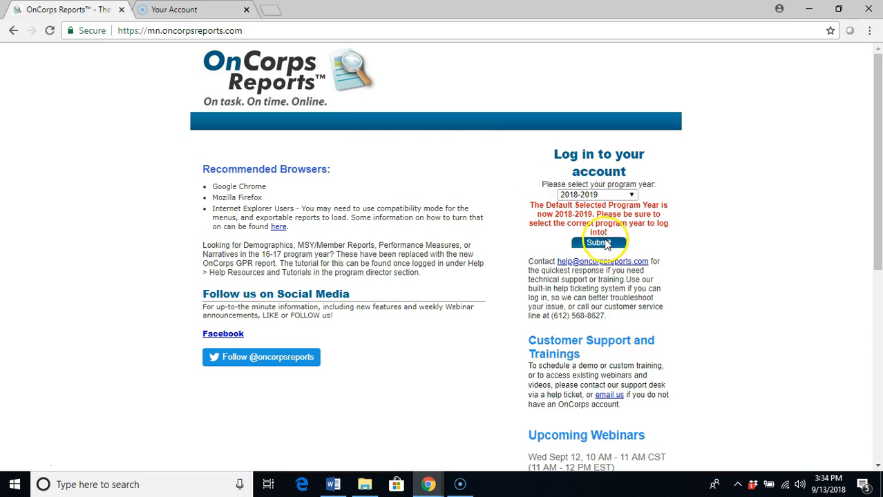
Submit the 2018-2019 program year and open the AmeriCorps Member login for Promise Fellows (200 MSY) - Statewide.
left_click(605, 246)
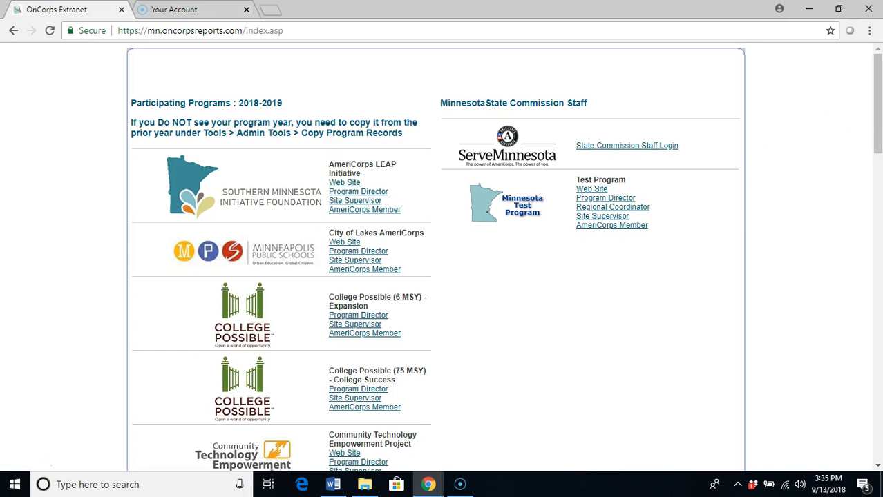
left_click_drag(877, 119, 878, 277)
left_click(578, 175)
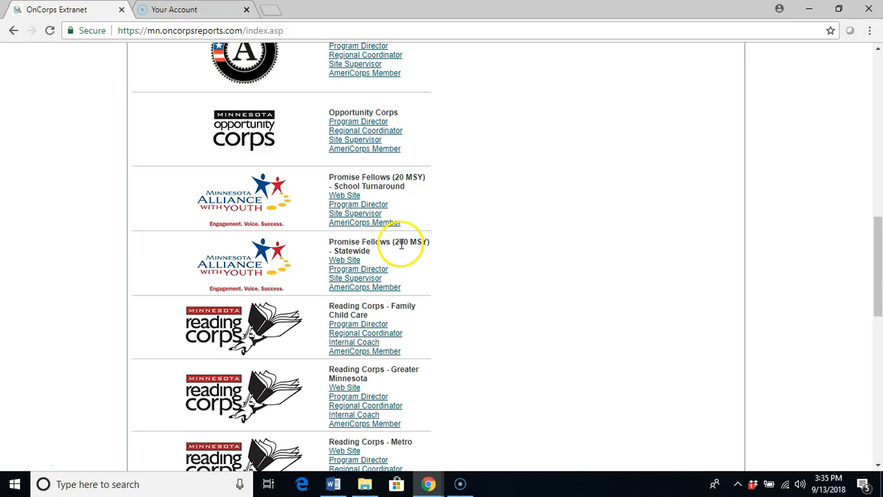
left_click(396, 287)
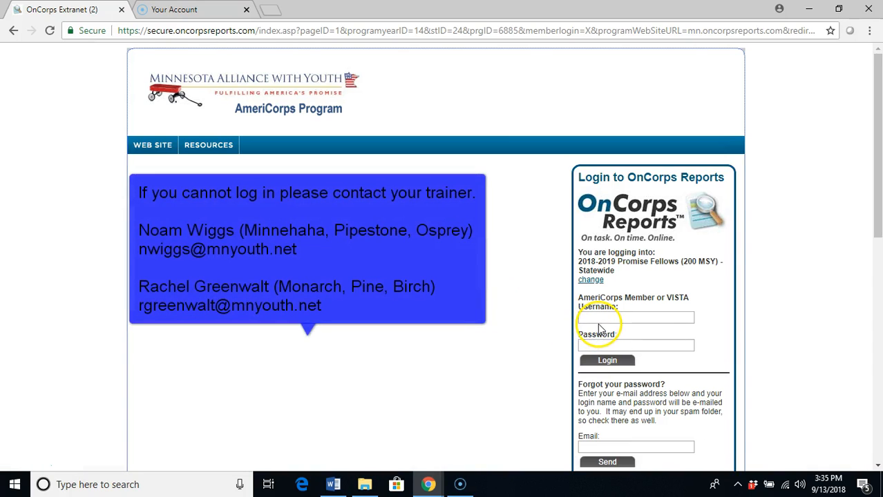
Log in to the AmeriCorps member account with the member's username and account password.
left_click(602, 318)
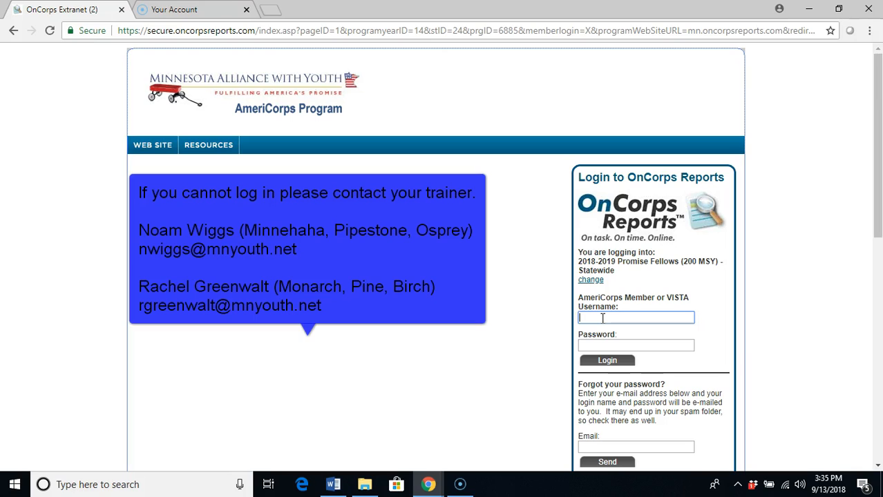
type("mtest")
left_click(598, 339)
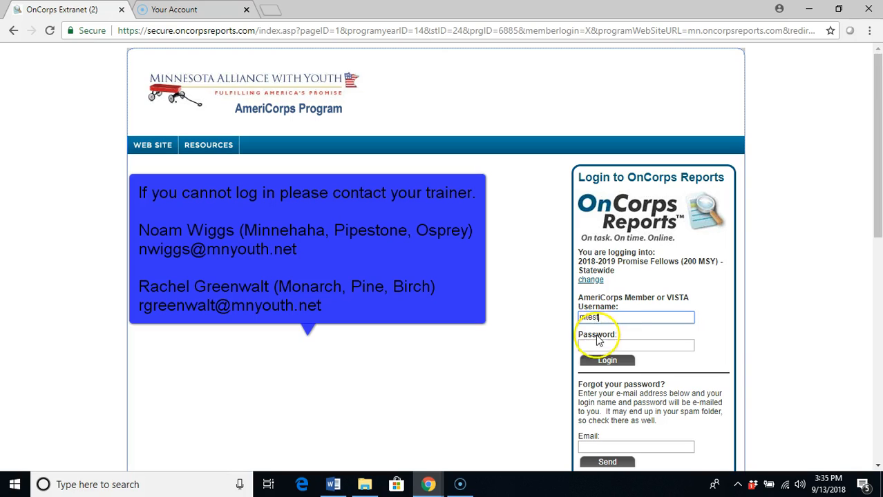
left_click(595, 344)
type("••••••••")
key("Return")
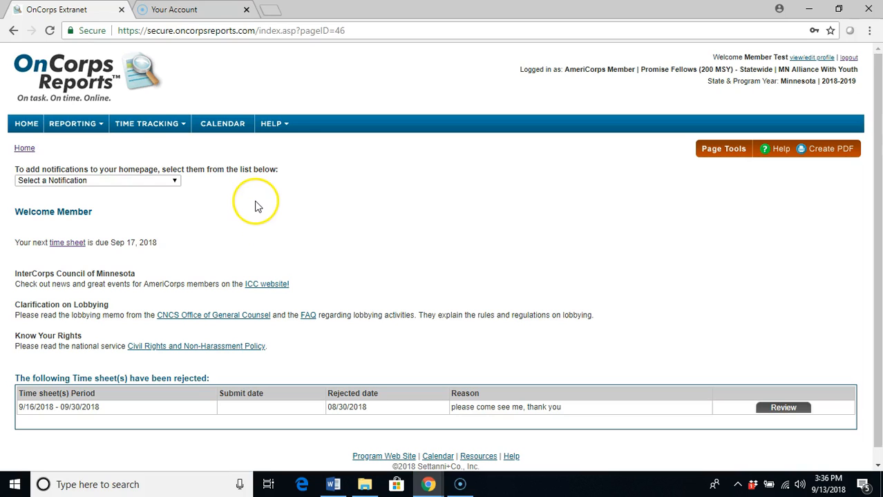
Open timesheet entry and load the timesheet for the period 09/01/2018 - 09/15/2018.
mouse_move(173, 128)
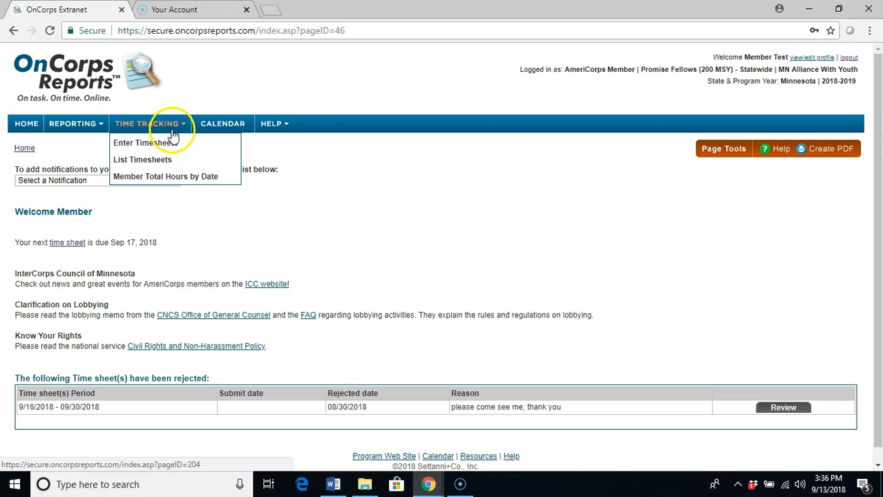
left_click(174, 142)
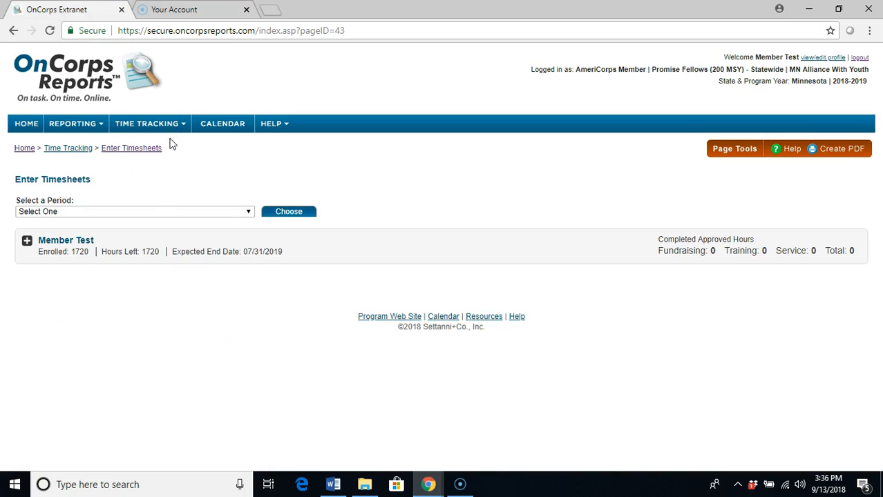
left_click(142, 209)
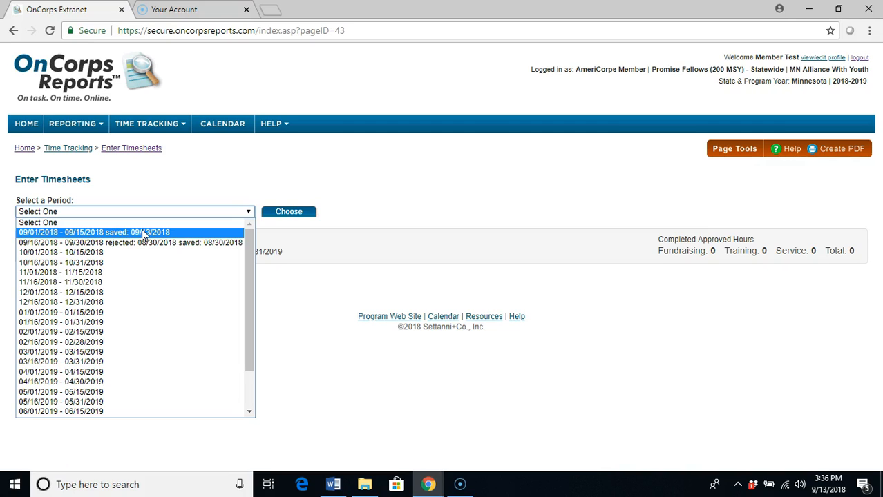
left_click(143, 232)
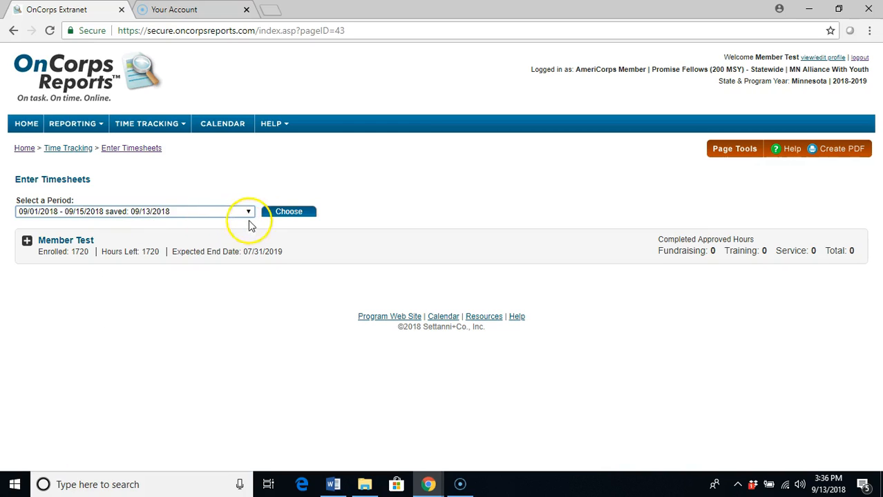
left_click(274, 214)
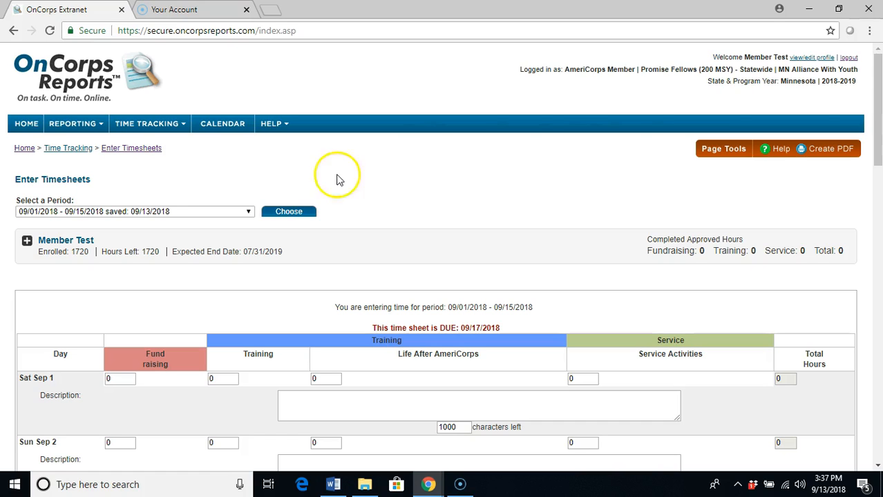
Fill in the description for Mon Sep 3 with "Labor Day Holiday.".
left_click_drag(879, 121, 879, 185)
left_click(329, 270)
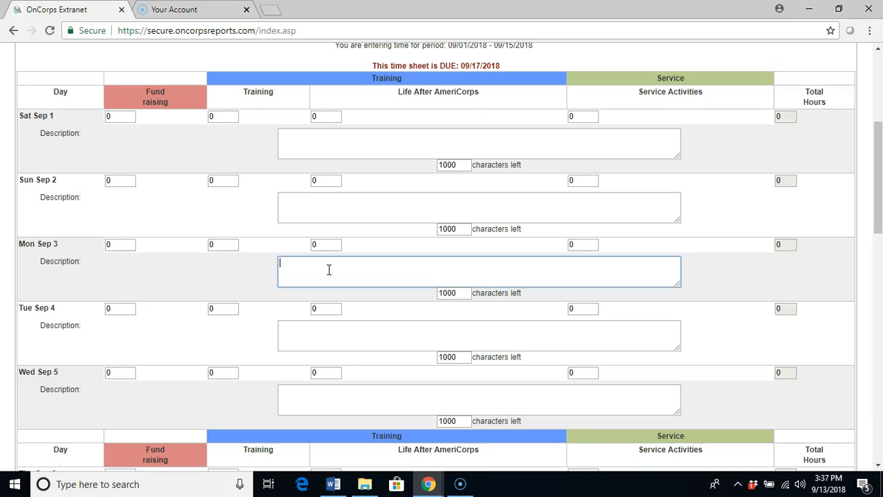
type("Labor Day Holiday.")
Log 8 training hours for Tue Sep 4 with the description "Traveled to and attended Promise Fellow Kickoff! Event.".
left_click(329, 327)
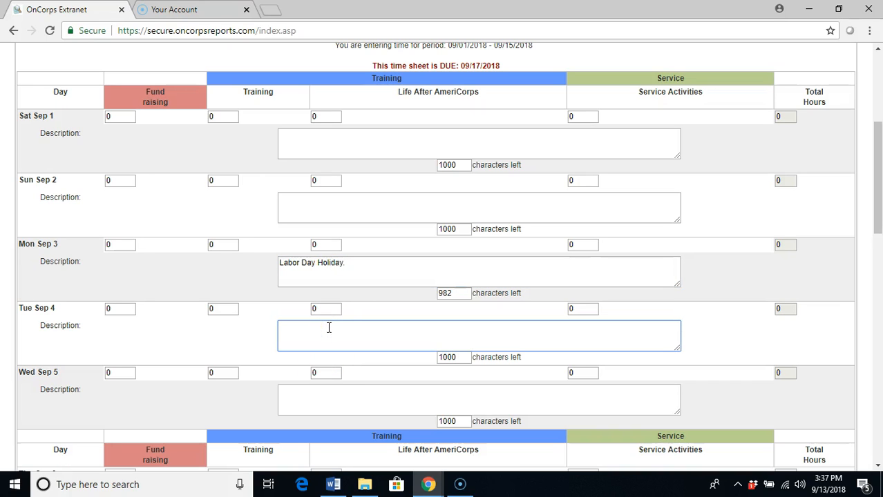
type("Traveled to and att")
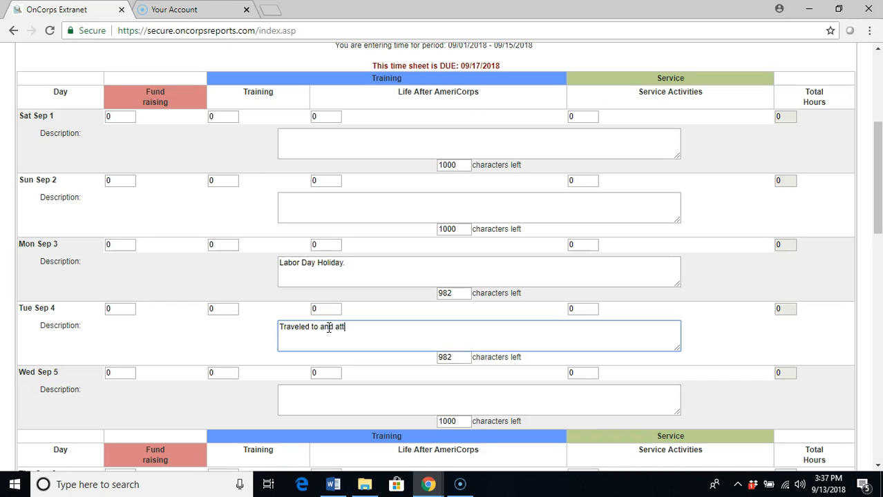
type("ended Promise Fell")
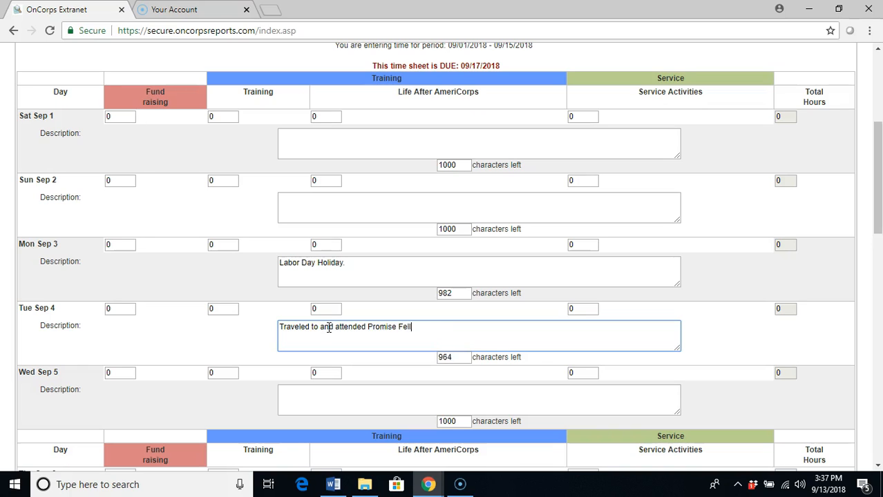
type("ow Kickoff! Event.")
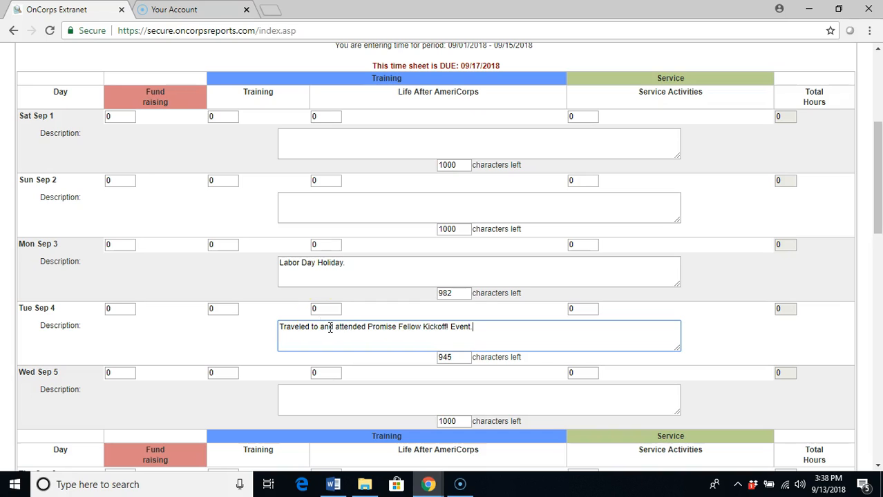
left_click(209, 310)
key("BackSpace")
type("8")
left_click(222, 322)
Log 8 service hours for Wed Sep 5: "First day at site. Met with supervisor and staff. Sat in on classes to begin building relationships with students.".
left_click(309, 403)
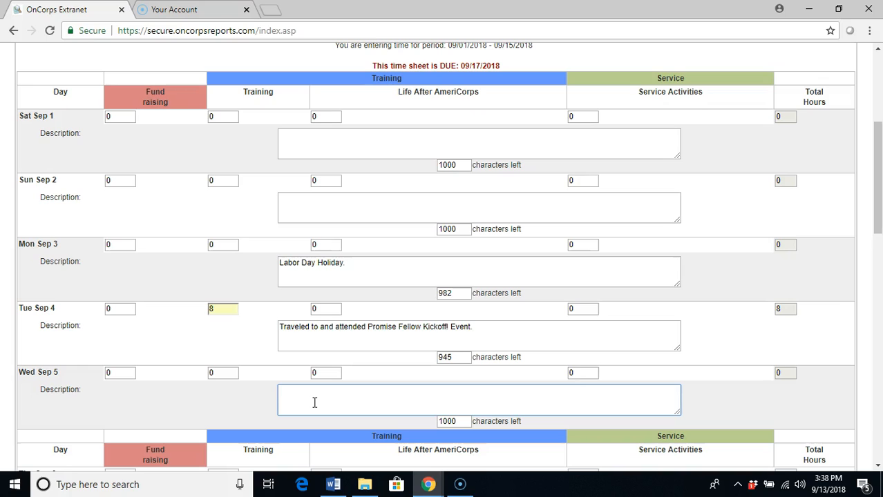
type("First day at site")
type(". Met with sup")
type("ervisor and")
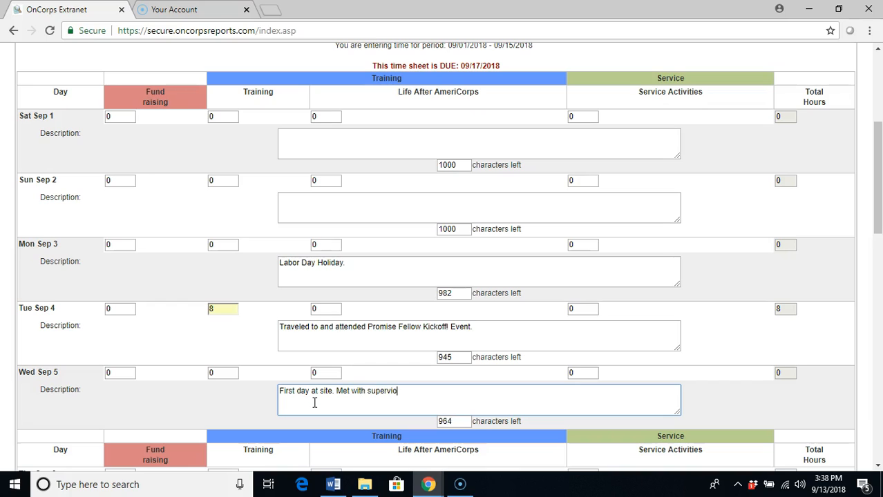
type(" staff. Sat in on classes to begin b")
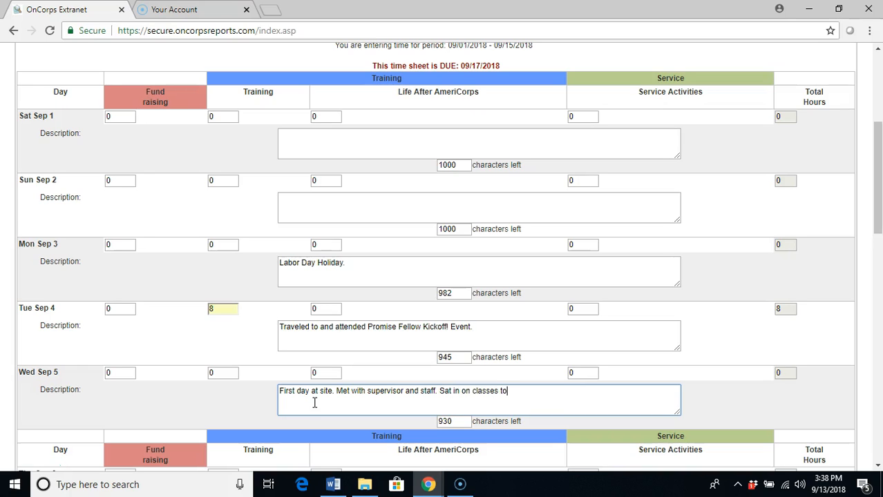
type("uilding relationships w")
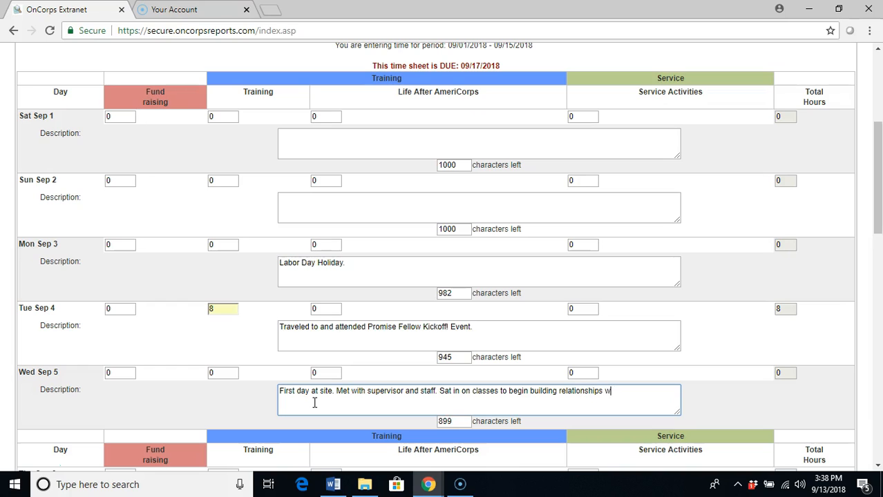
type("ith students.")
left_click(591, 374)
key("BackSpace")
type("8")
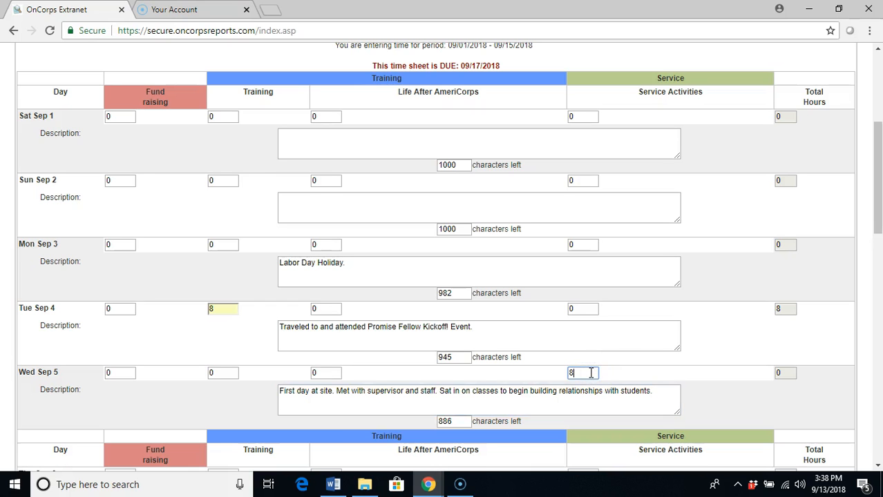
Describe Thu Sep 6 as "Sat in on classes to continue building relationships with students".
left_click_drag(879, 187, 879, 231)
left_click(313, 340)
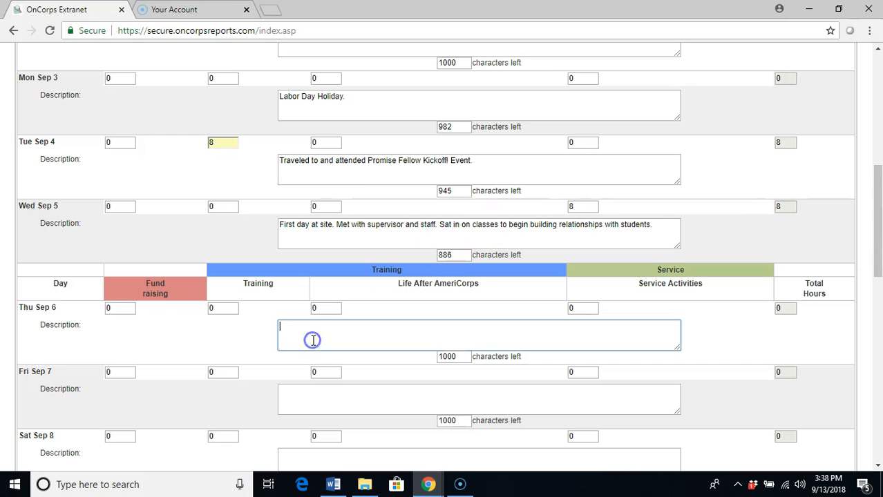
type("Sat in on cla")
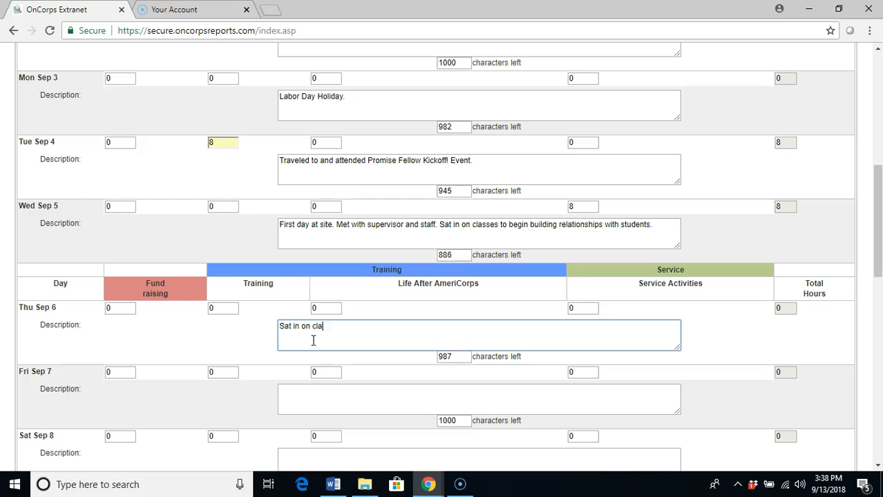
type("sses to continue building relati")
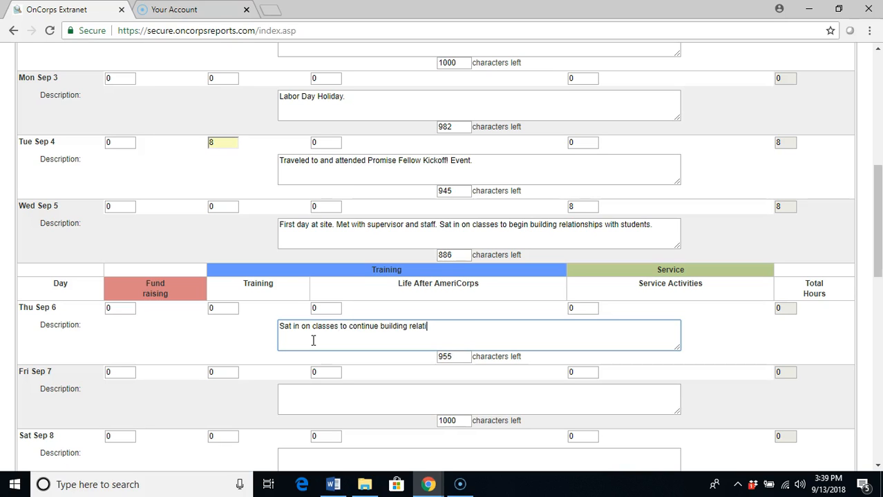
type("onships with students")
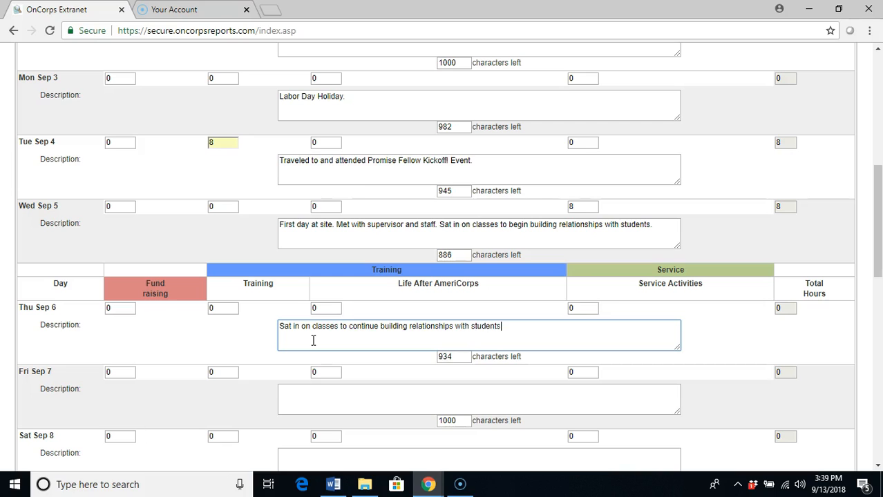
Add "Met with Youth Success Team to begin identifying students who may qualify for my Focus List." and log 8 service hours for Thu Sep 6.
type(". Met with Youth Success Team to begin identifying students who may qualify for my Focus List.")
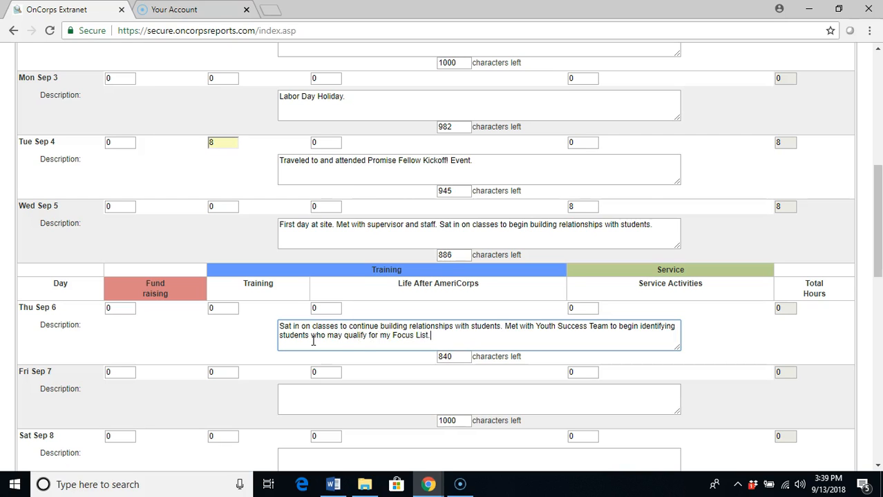
left_click(587, 306)
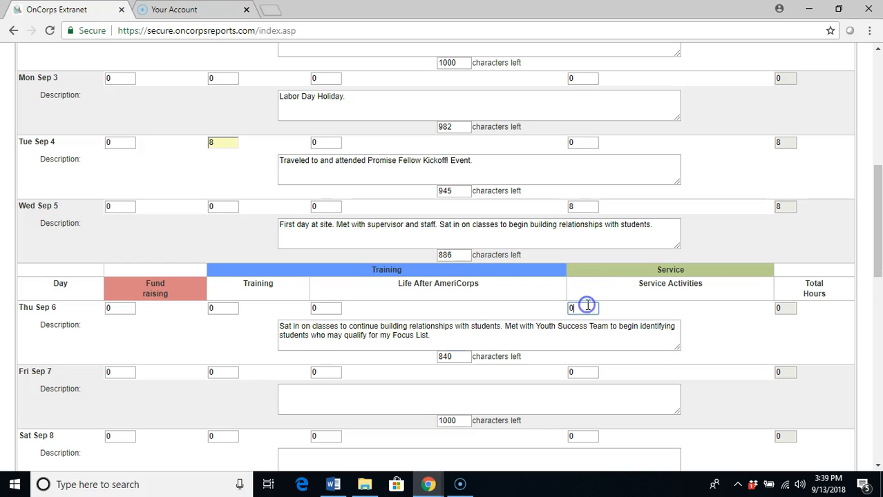
key("BackSpace")
type("8")
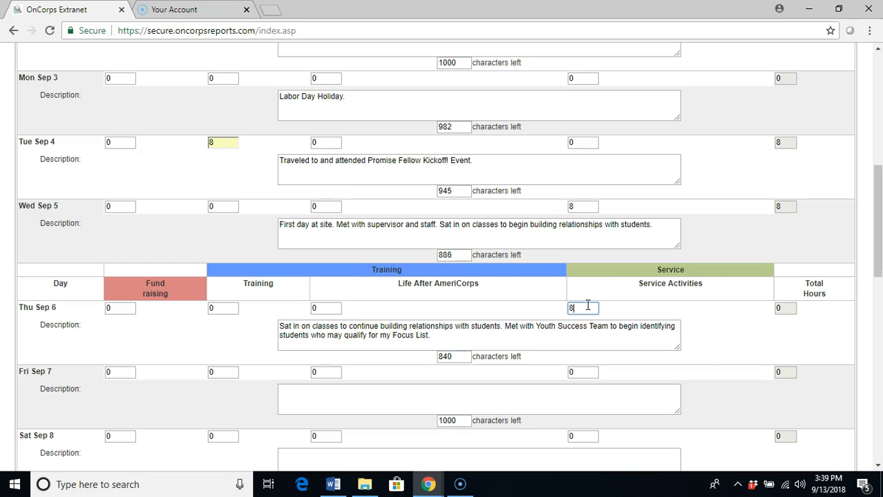
Log 8 training hours for Fri Sep 7 with the description "Attended Trauma Professional Development Training day at site.".
left_click(285, 406)
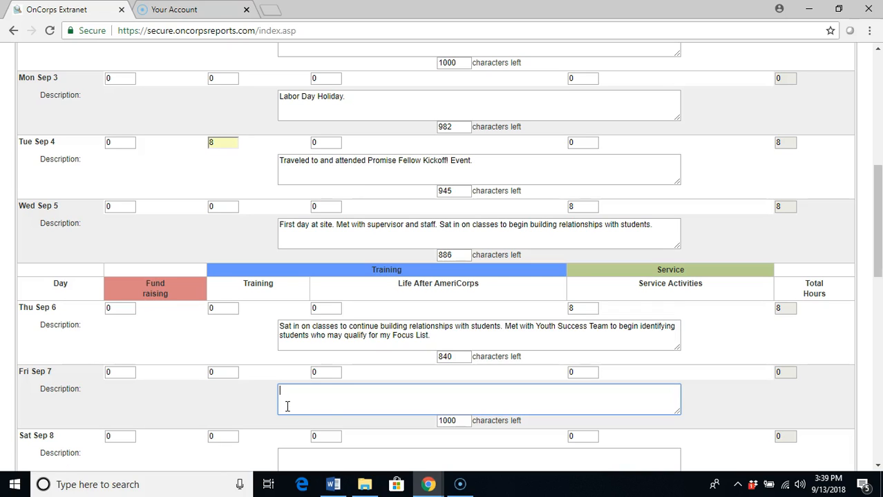
type("Attended ")
type("Trauma Profe")
type("ssional Develop")
type("ment TRauma")
key("BackSpace")
key("BackSpace")
key("BackSpace")
key("BackSpace")
key("BackSpace")
type("raining day at site.")
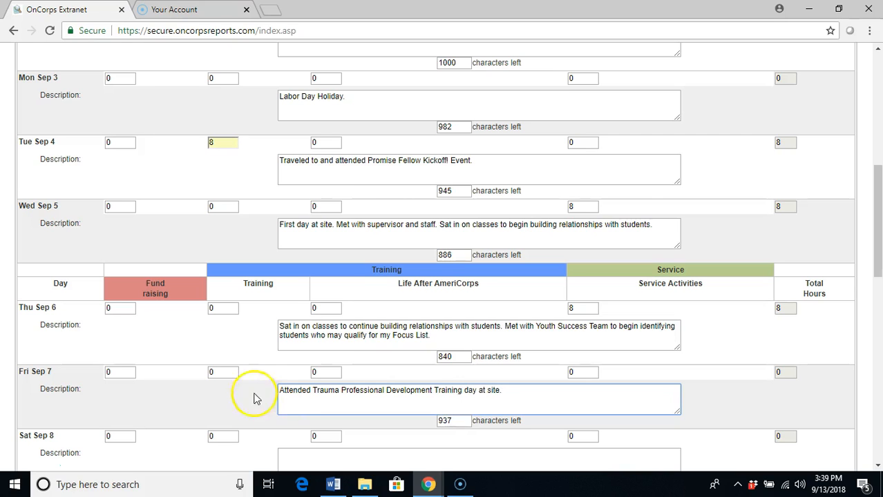
left_click(227, 372)
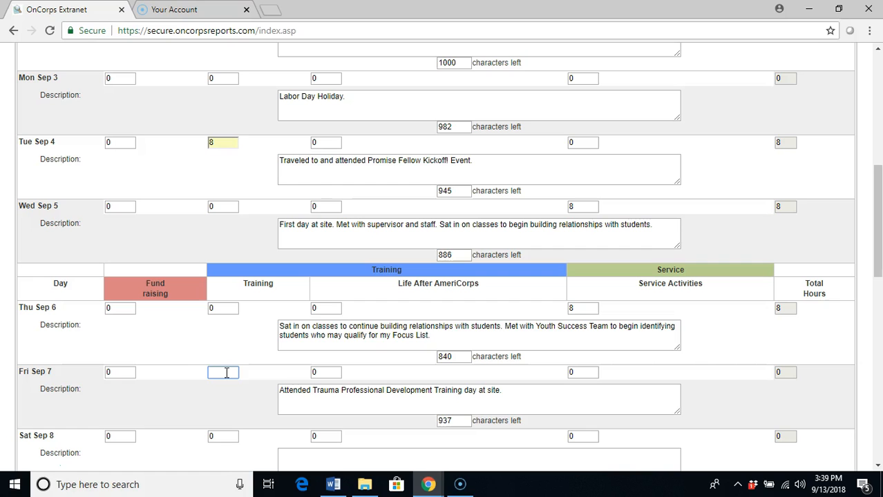
type("8")
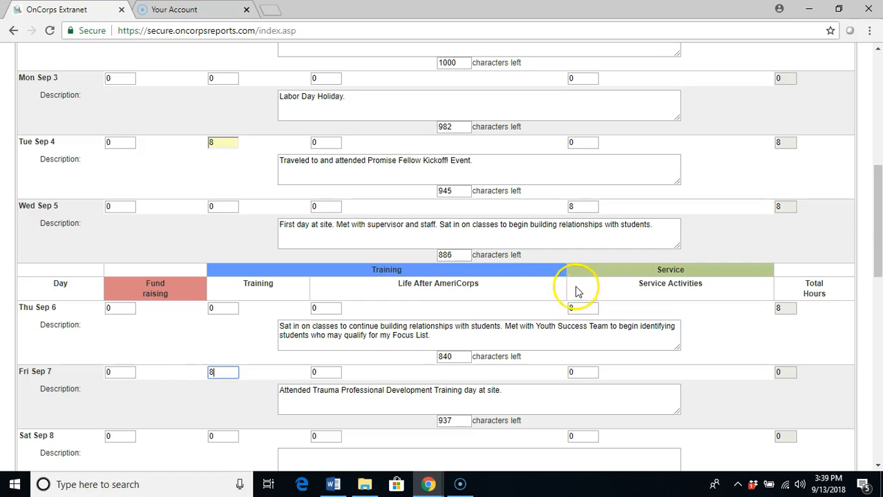
Review the end of the timesheet, then switch to Word to view the guide for timesheet descriptions.
left_click_drag(879, 207, 879, 391)
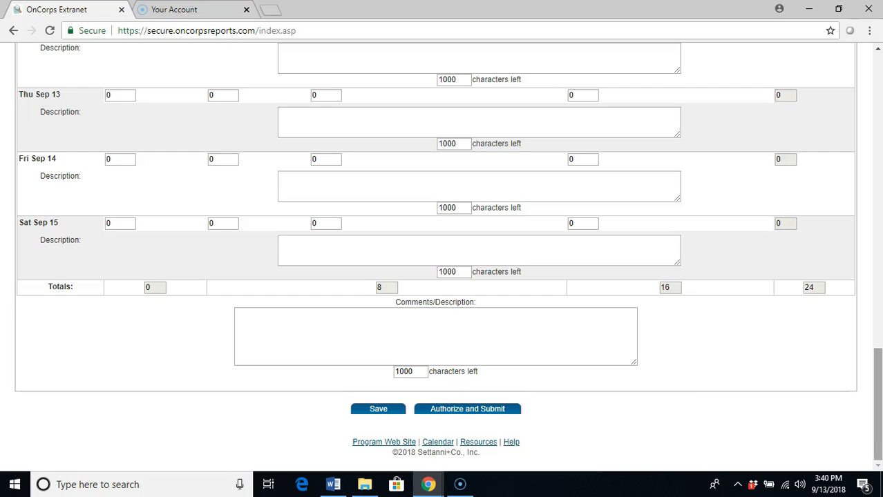
left_click(421, 410)
left_click(337, 485)
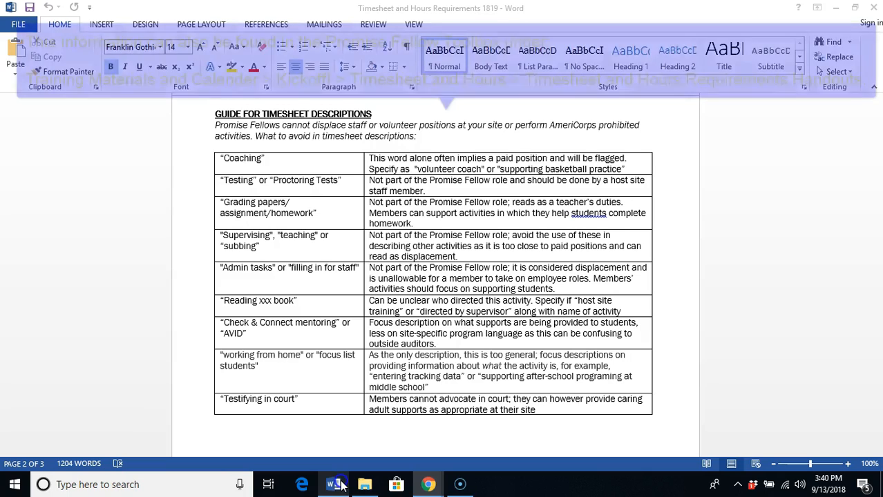